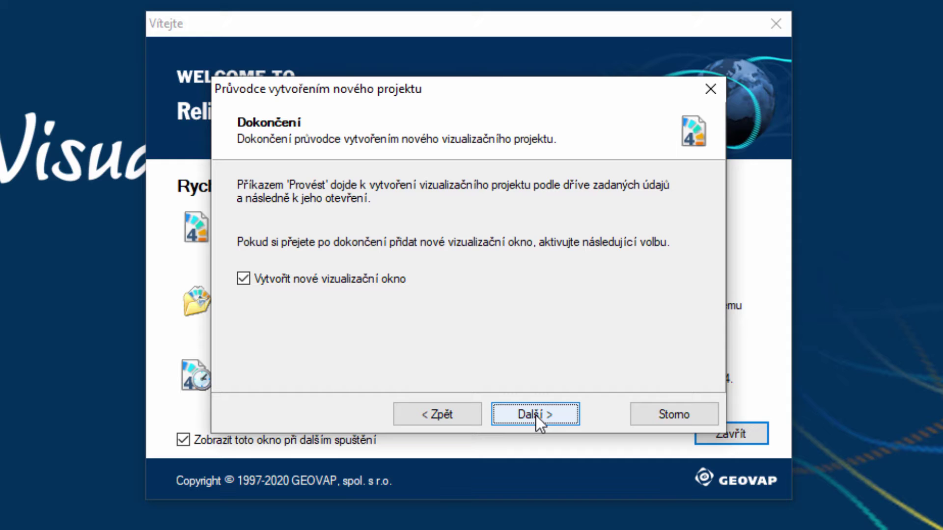
Finish the new project wizard and create its first visualization window with the default name and title Okno1.
{"action": "left_click", "coordinate": [535, 415]}
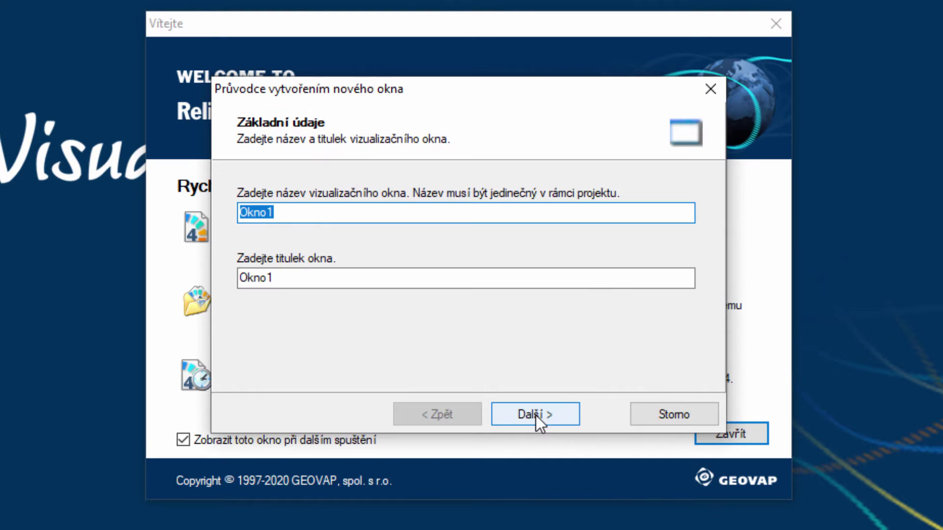
{"action": "left_click", "coordinate": [535, 416]}
{"action": "left_click", "coordinate": [536, 416]}
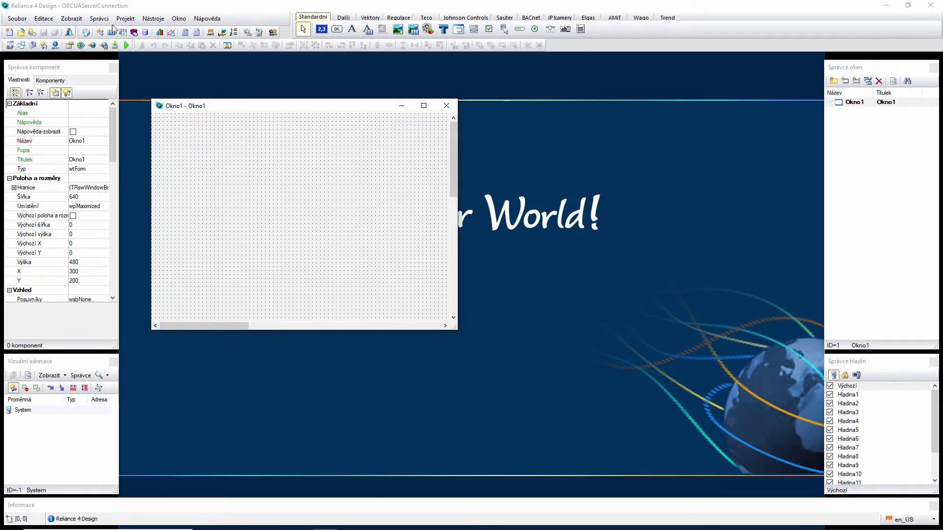
Add a new station of type OPC UA to the project's stations in Správce stanic.
{"action": "left_click", "coordinate": [99, 18]}
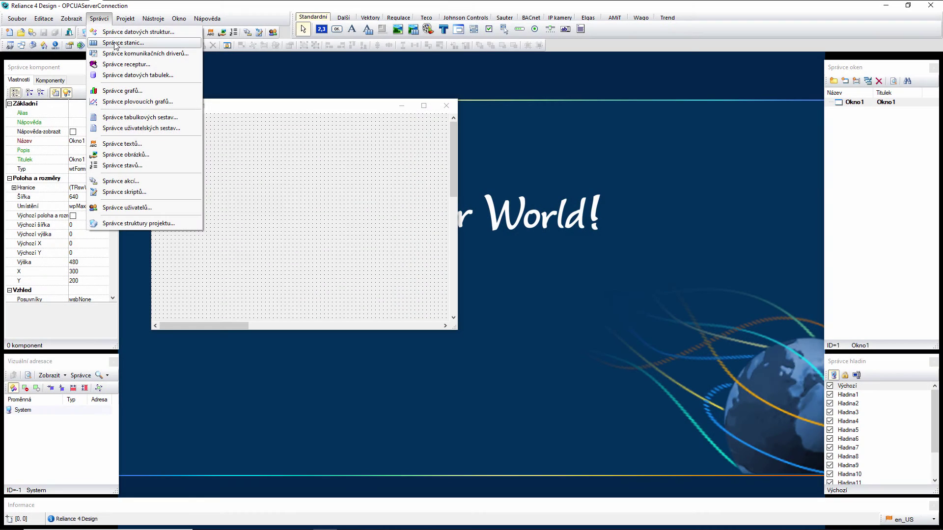
{"action": "left_click", "coordinate": [114, 44]}
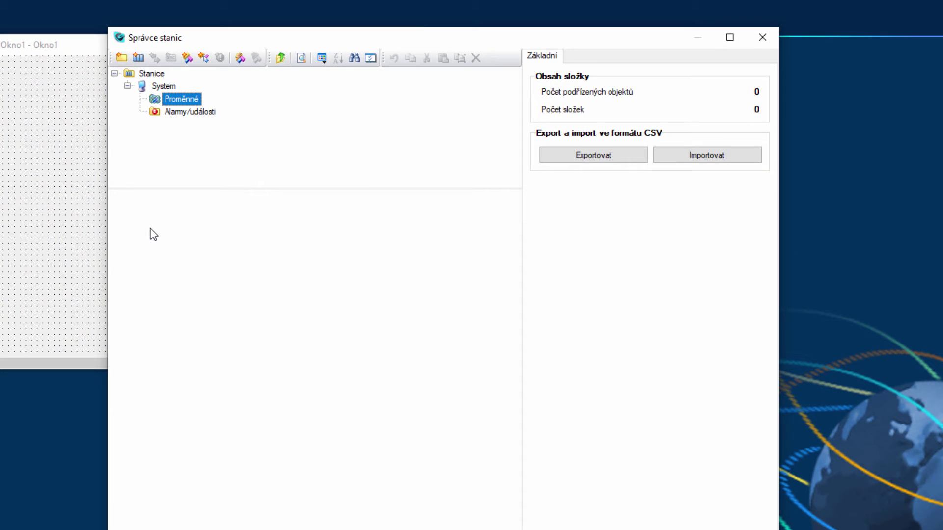
{"action": "left_click", "coordinate": [138, 59]}
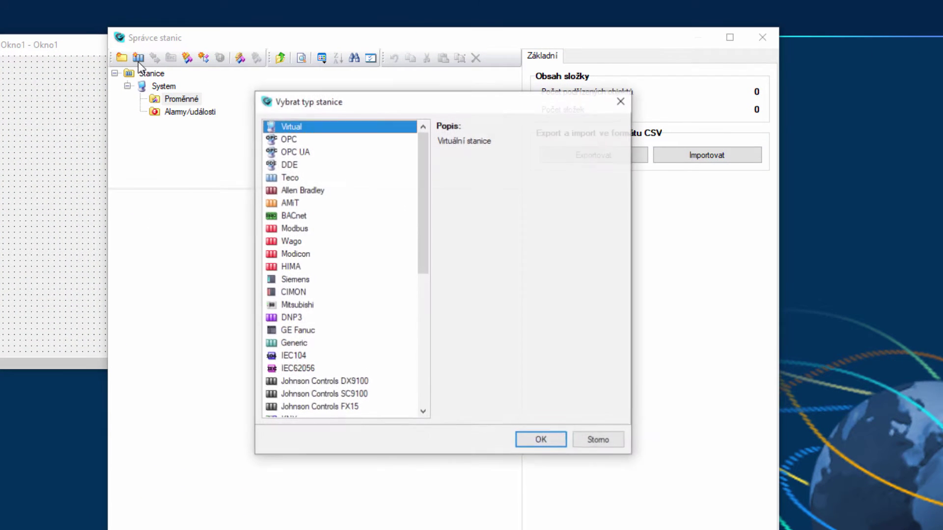
{"action": "left_click", "coordinate": [294, 153]}
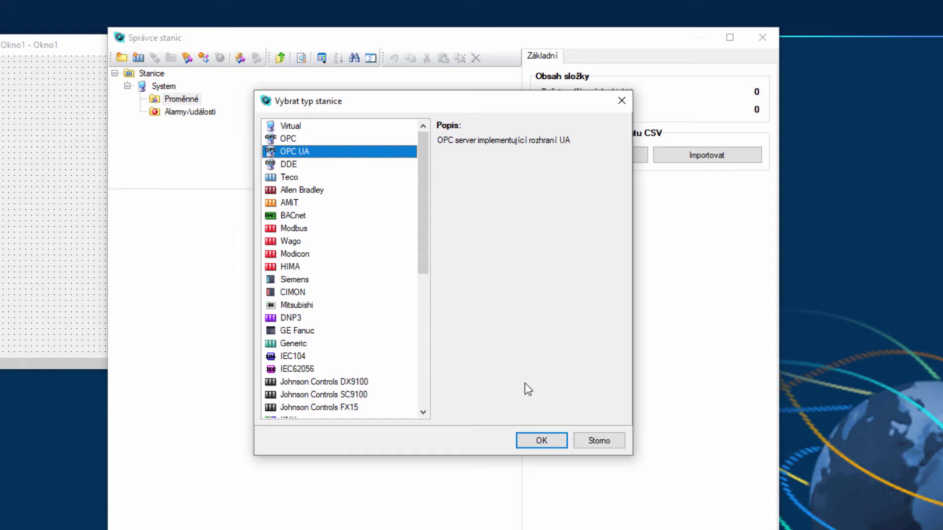
{"action": "left_click", "coordinate": [540, 442]}
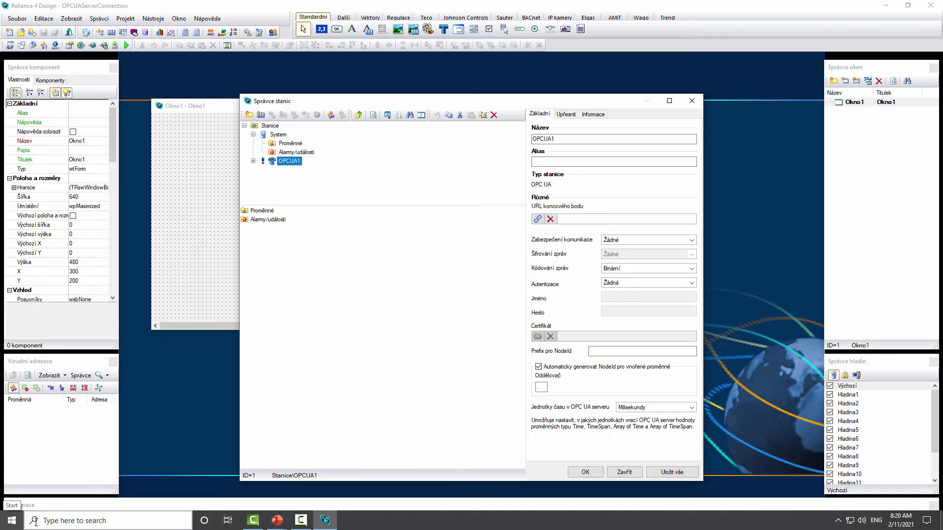
Start the dataFEED OPC UA Demo Server and copy its endpoint URL opc.tcp://pis39:51510/UA/DemoServer into the OPCUA1 station's endpoint URL.
{"action": "left_click", "coordinate": [42, 521]}
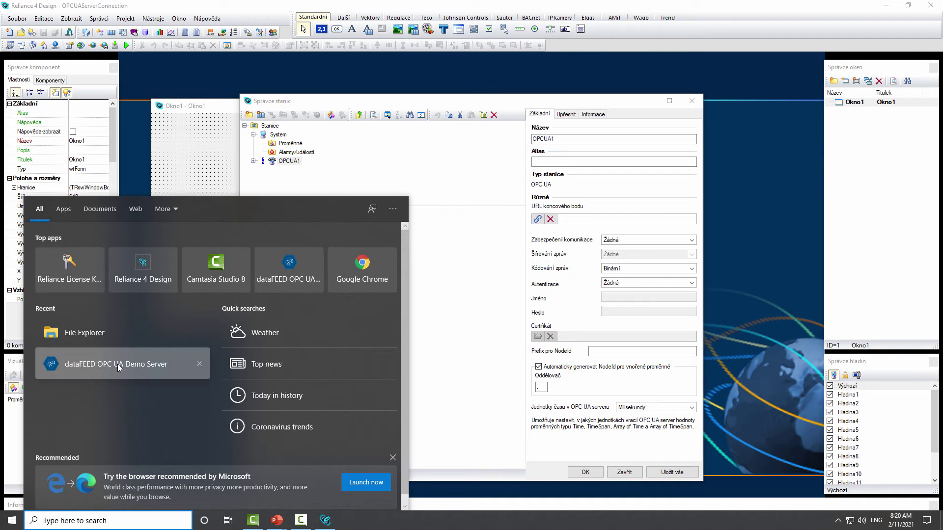
{"action": "left_click", "coordinate": [118, 365]}
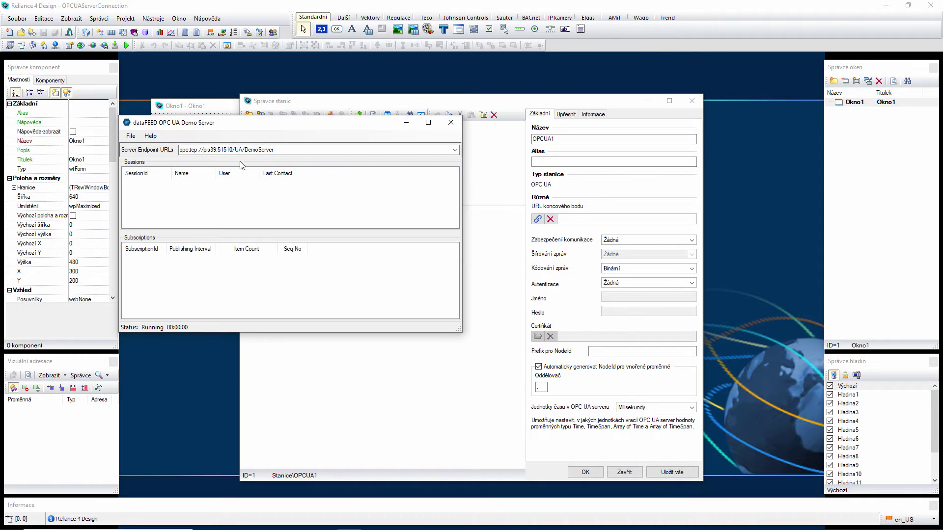
{"action": "left_click", "coordinate": [239, 152]}
{"action": "key", "text": "ctrl+c"}
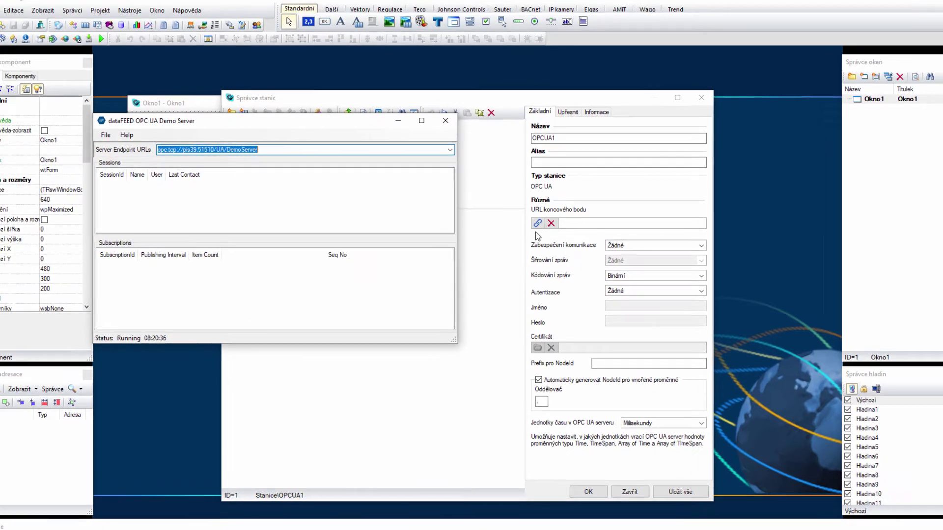
{"action": "left_click", "coordinate": [565, 218]}
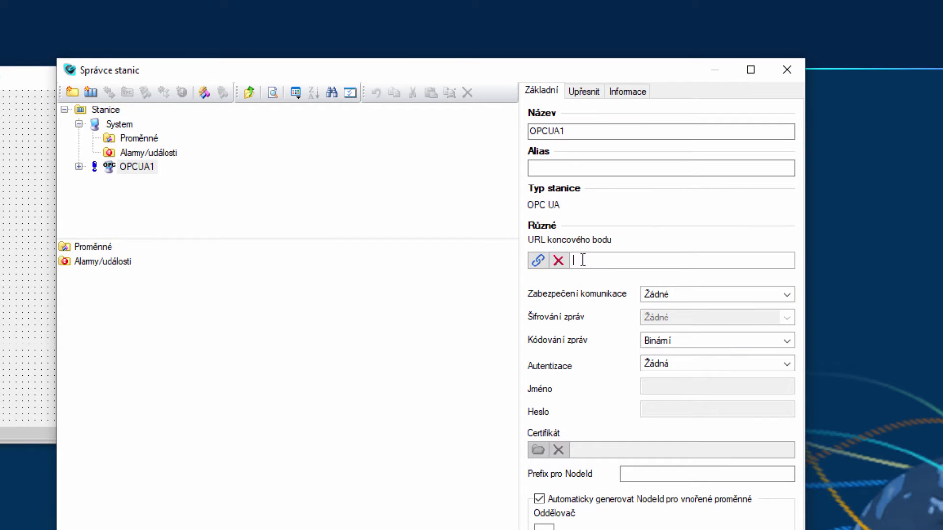
{"action": "key", "text": "ctrl+v"}
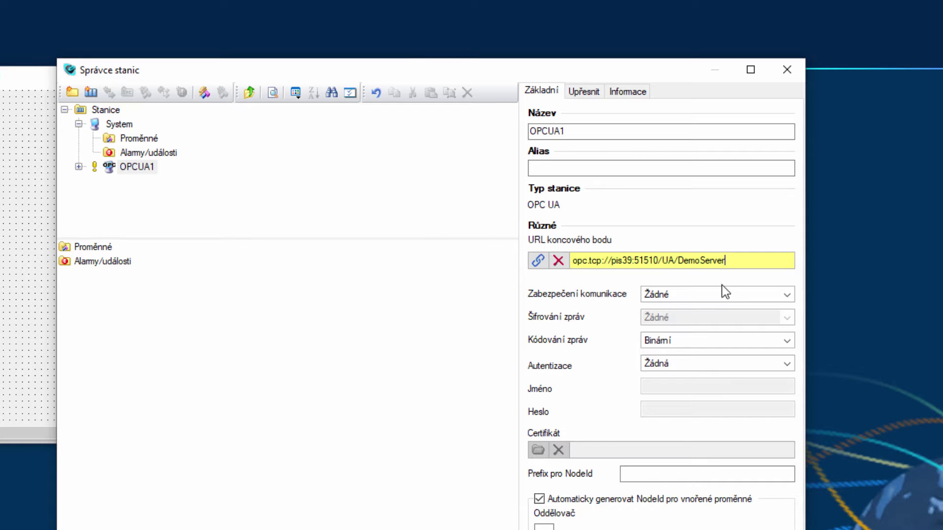
Set the OPCUA1 station's communication security to Digitální podpis a šifrování and its message encryption to Basic256Sha256.
{"action": "left_click", "coordinate": [733, 294]}
{"action": "left_click", "coordinate": [702, 330]}
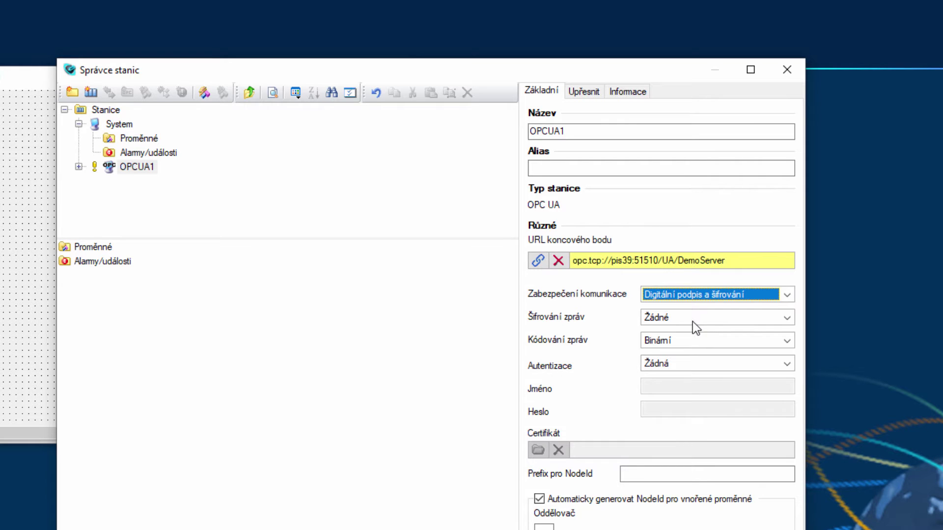
{"action": "left_click", "coordinate": [690, 320]}
{"action": "left_click", "coordinate": [677, 360]}
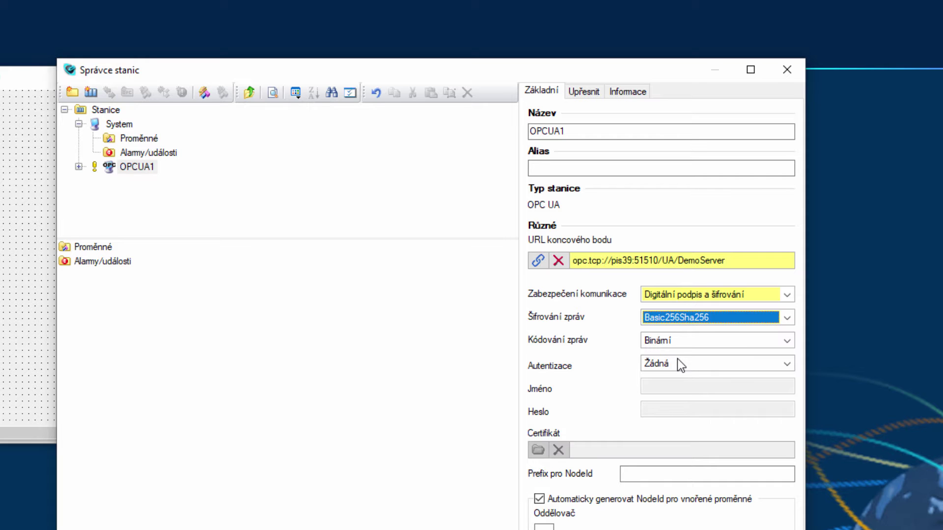
Begin importing variables from the OPC UA server and add UInt16Value from Objects > Data > Dynamic > Array to Grupa1.
{"action": "left_click", "coordinate": [80, 168]}
{"action": "left_click", "coordinate": [137, 181]}
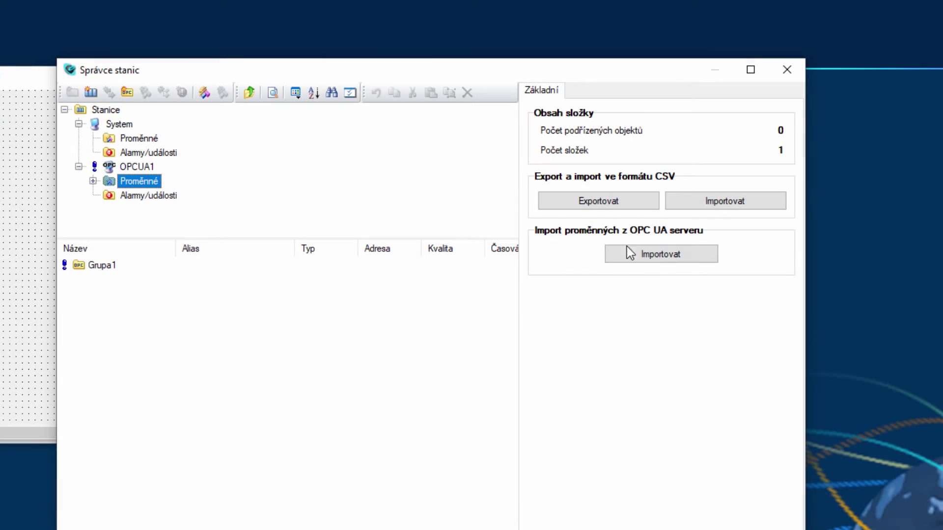
{"action": "left_click", "coordinate": [668, 255]}
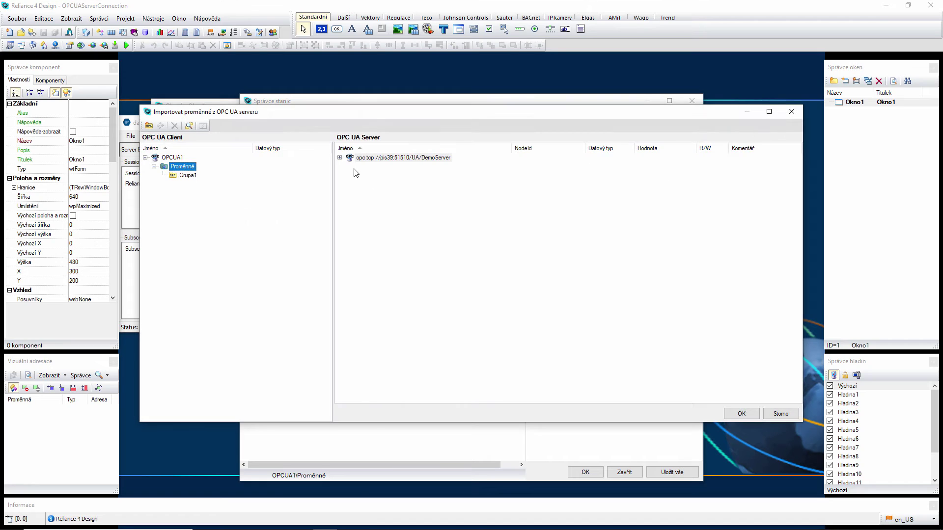
{"action": "left_click", "coordinate": [340, 158]}
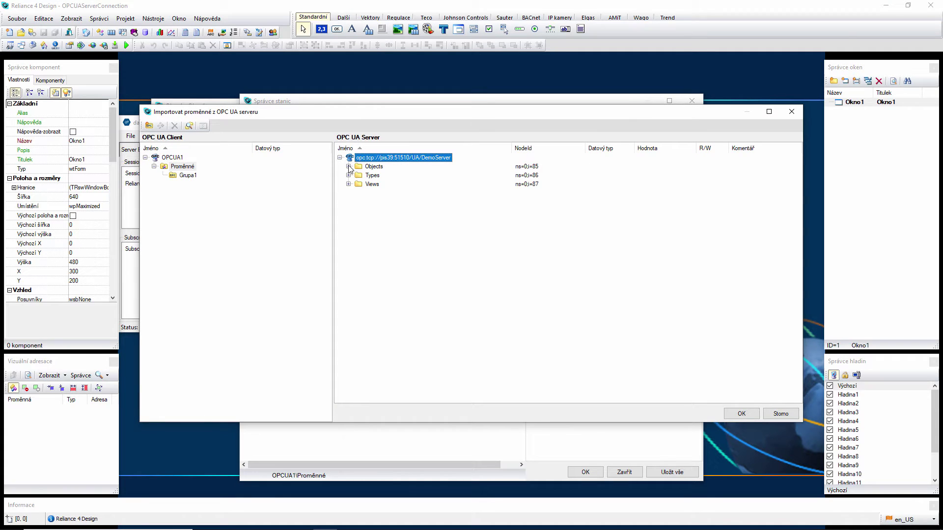
{"action": "left_click", "coordinate": [348, 167]}
{"action": "left_click", "coordinate": [357, 211]}
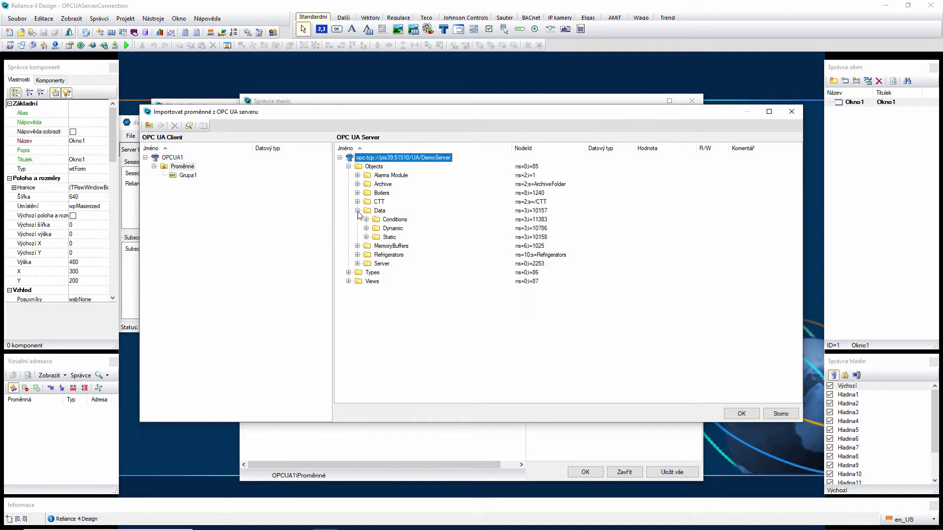
{"action": "left_click", "coordinate": [366, 229]}
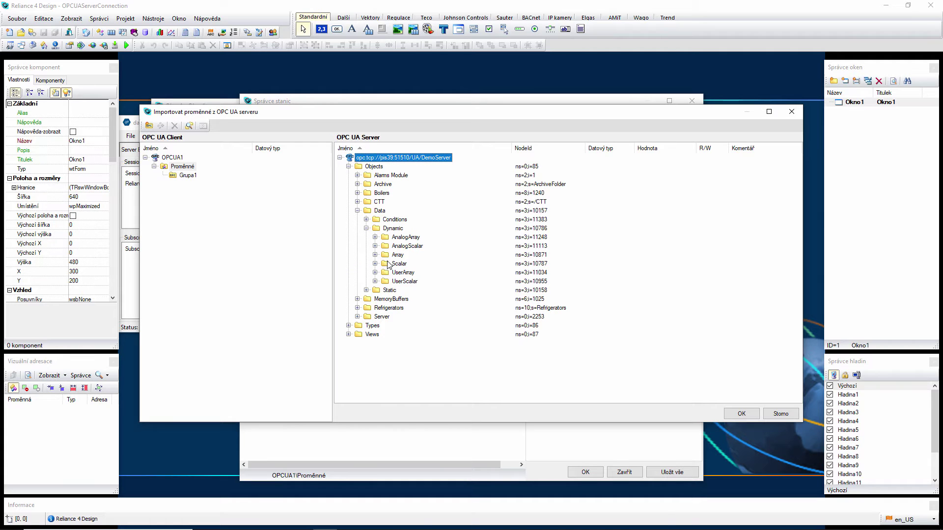
{"action": "left_click", "coordinate": [375, 254]}
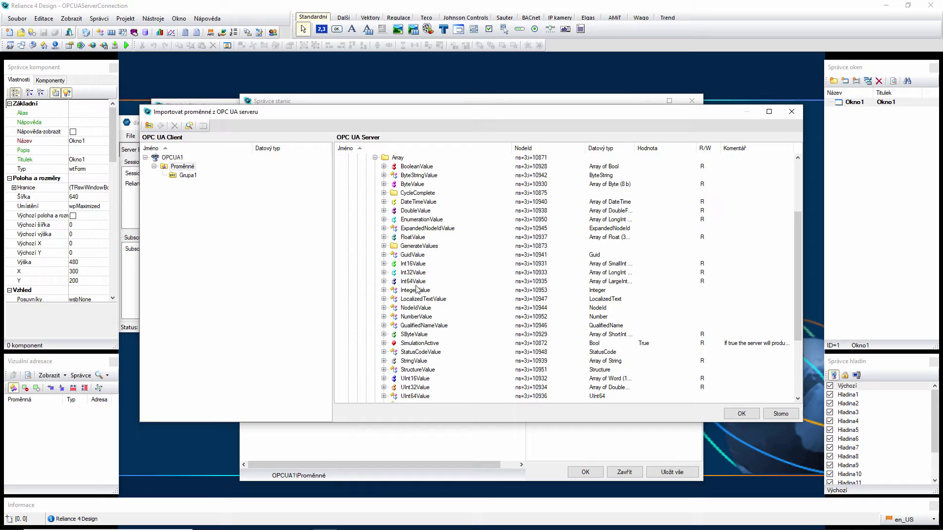
{"action": "left_click", "coordinate": [419, 379]}
{"action": "left_click_drag", "start_coordinate": [419, 380], "coordinate": [192, 178]}
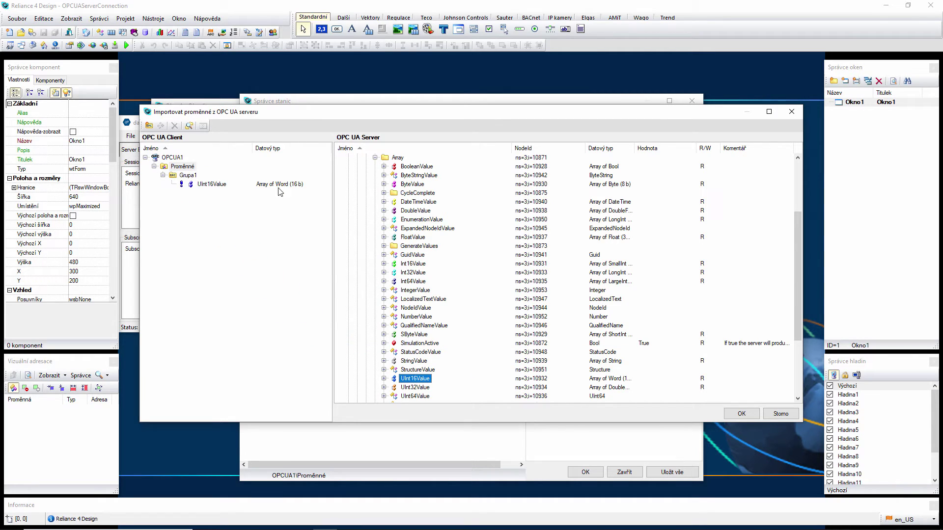
Add UInt16Value from the Dynamic > Scalar folder to Grupa1 and complete the variable import.
{"action": "left_click", "coordinate": [375, 158]}
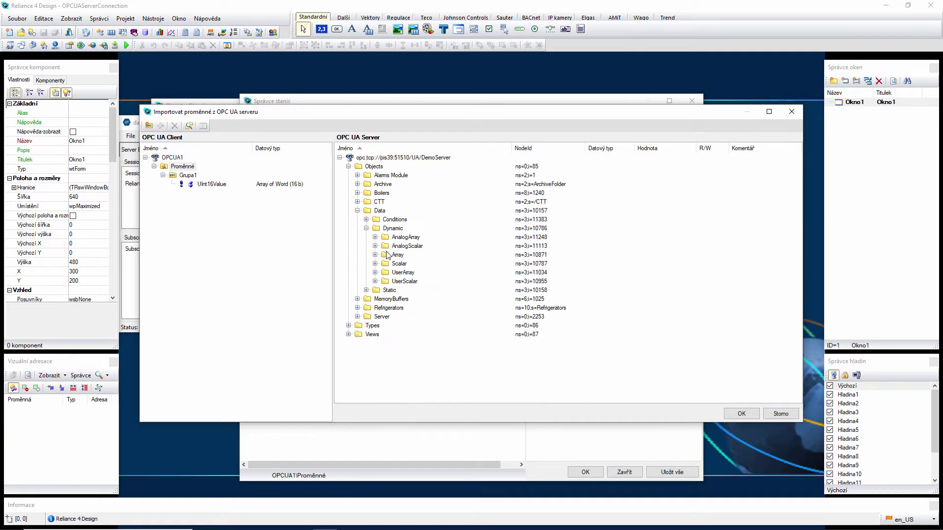
{"action": "left_click", "coordinate": [375, 264]}
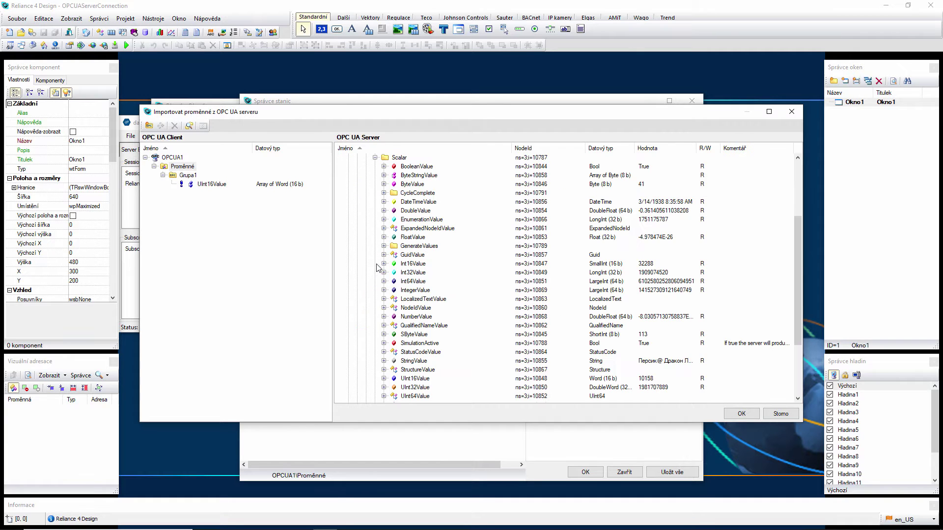
{"action": "left_click", "coordinate": [411, 380]}
{"action": "left_click_drag", "start_coordinate": [413, 381], "coordinate": [190, 181]}
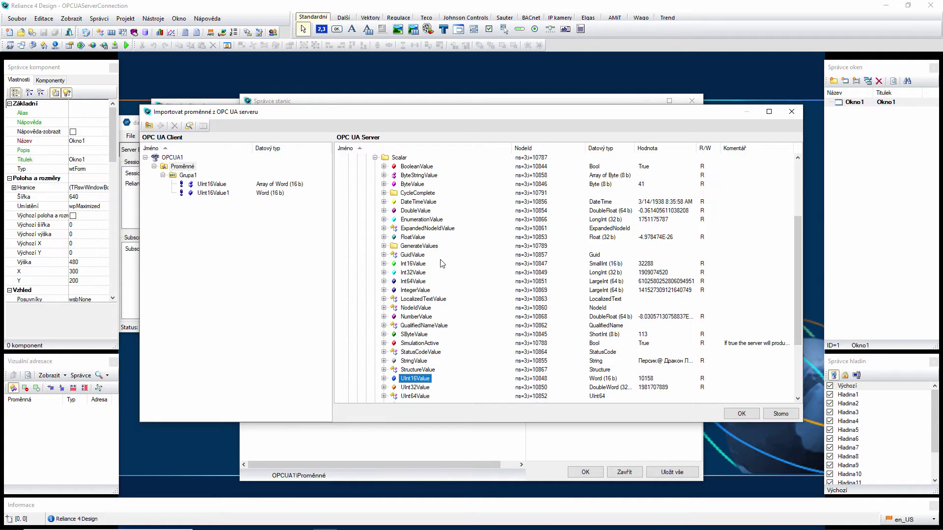
{"action": "left_click", "coordinate": [742, 414]}
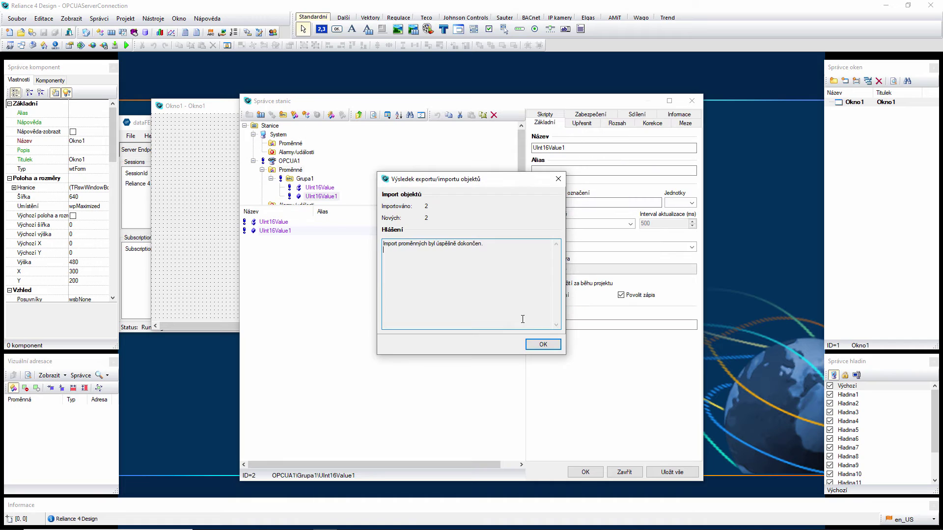
{"action": "left_click", "coordinate": [543, 345]}
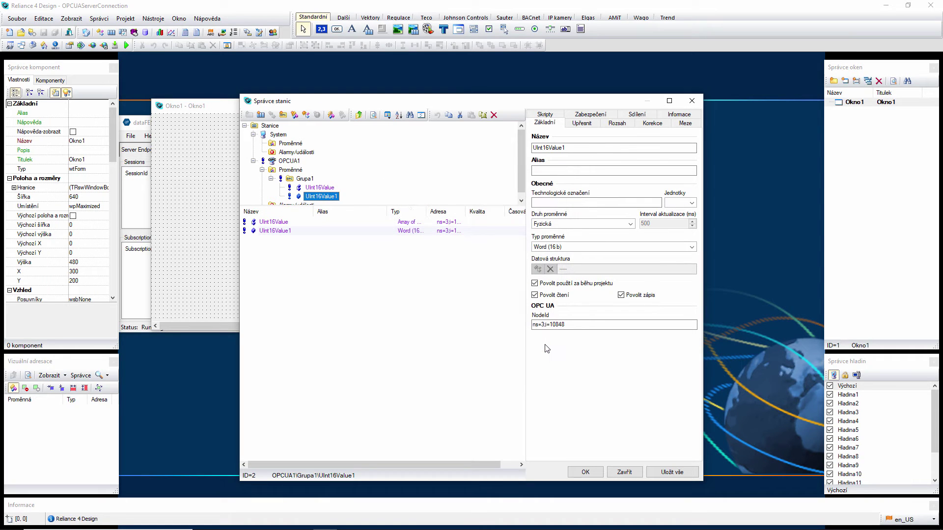
Set the number of array elements of the imported array variable UInt16Value to 10.
{"action": "left_click", "coordinate": [315, 188]}
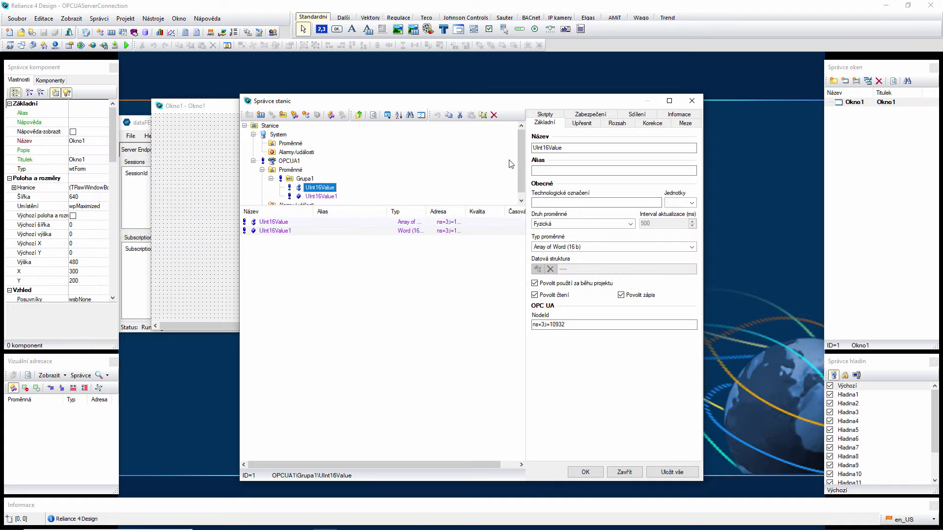
{"action": "left_click", "coordinate": [591, 124]}
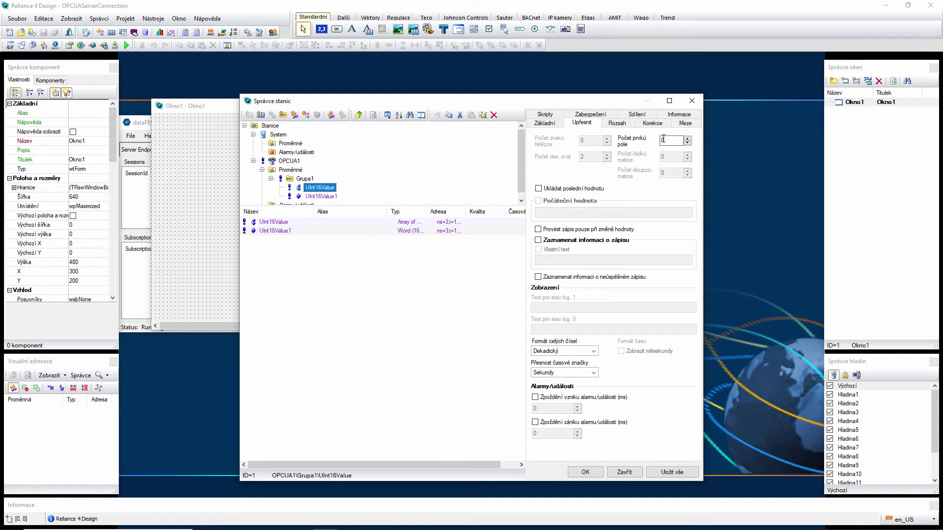
{"action": "left_click", "coordinate": [664, 140]}
{"action": "type", "text": "10"}
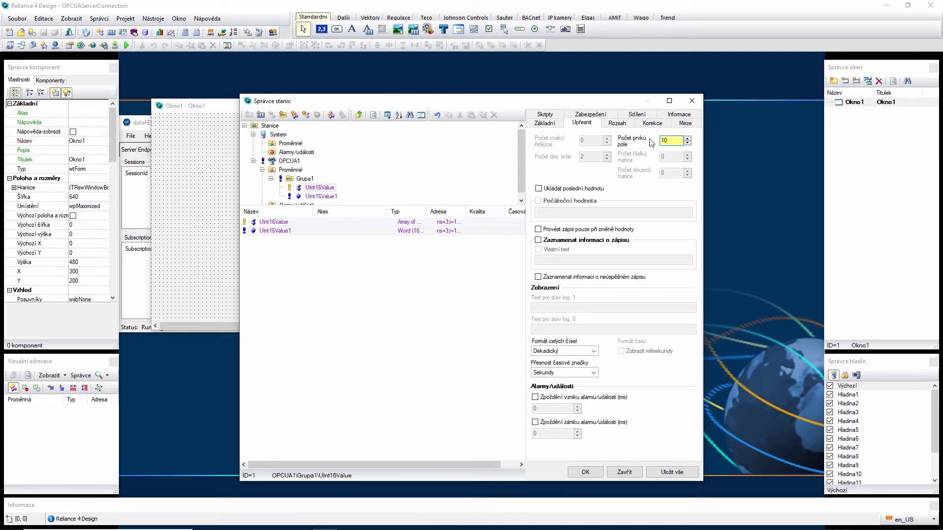
Save the station definitions and connect the OPCUA1 station to computer PC1 in the project structure.
{"action": "left_click", "coordinate": [585, 472]}
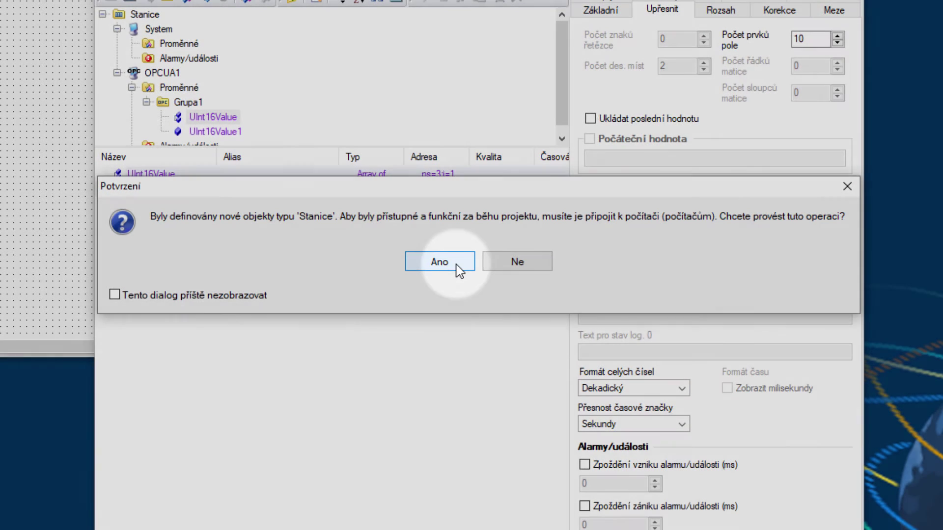
{"action": "left_click", "coordinate": [456, 265]}
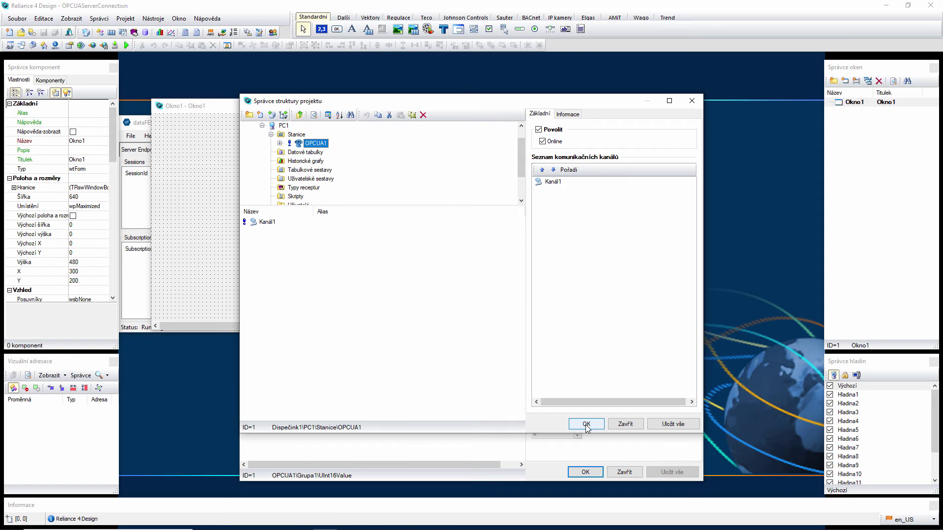
{"action": "left_click", "coordinate": [586, 426]}
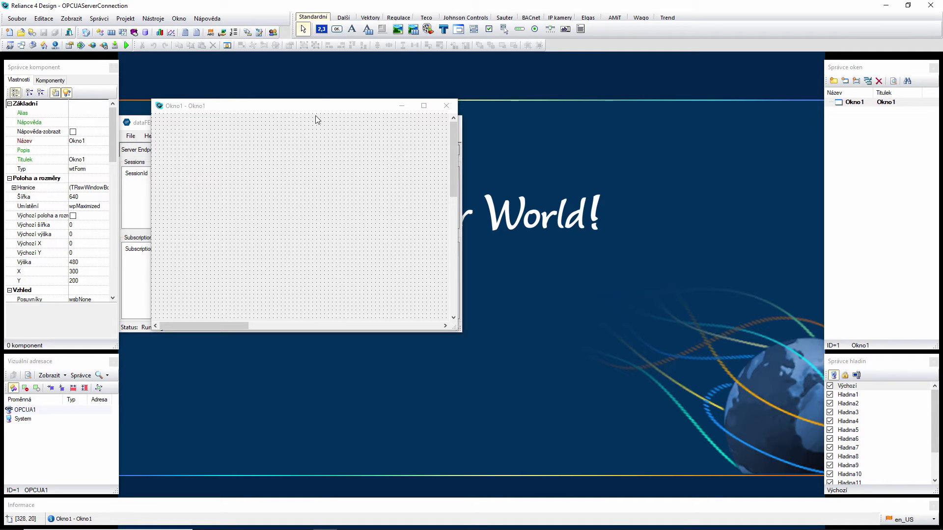
Place a Display component in the upper part of Okno1 and enlarge it to about 156 × 66 pixels.
{"action": "left_click", "coordinate": [323, 32]}
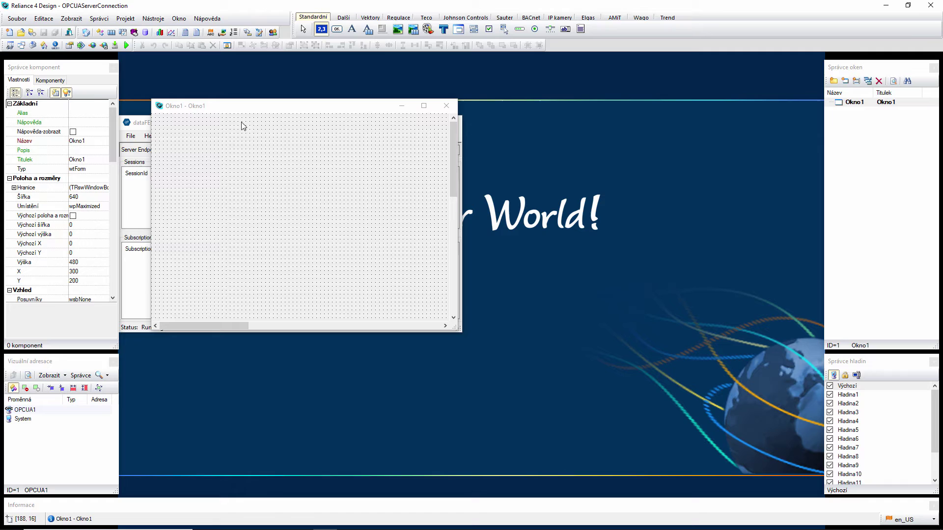
{"action": "left_click", "coordinate": [202, 143]}
{"action": "left_click_drag", "start_coordinate": [249, 152], "coordinate": [275, 171]}
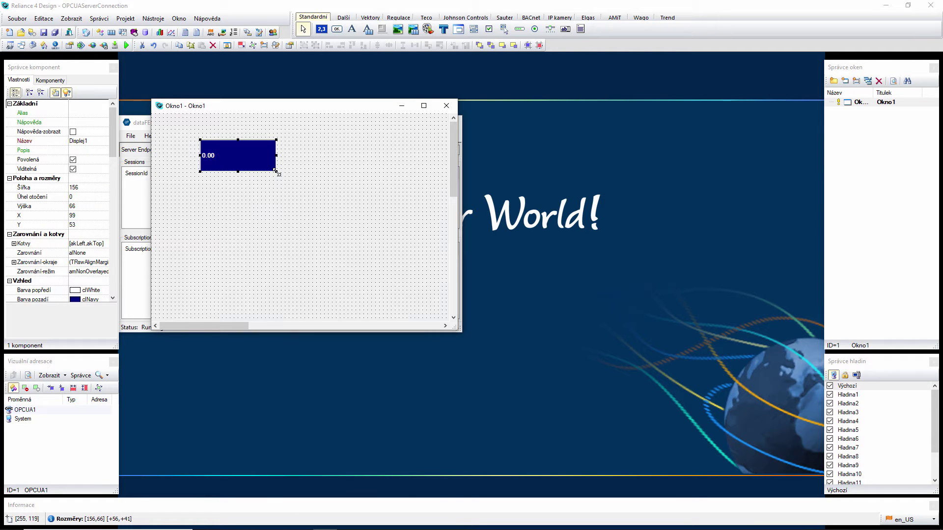
Place a Table component below the display in Okno1 and enlarge it to about 136 × 149 pixels.
{"action": "left_click", "coordinate": [344, 17]}
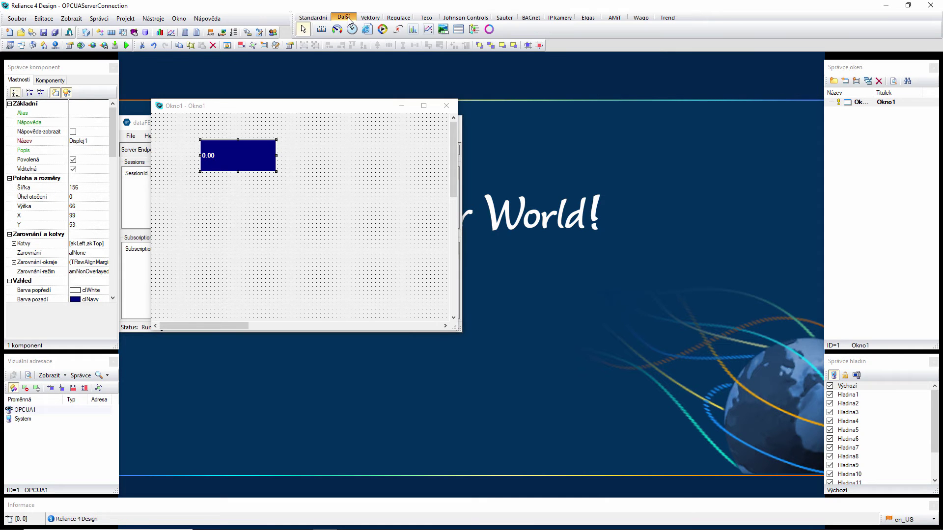
{"action": "left_click", "coordinate": [459, 30]}
{"action": "left_click", "coordinate": [207, 206]}
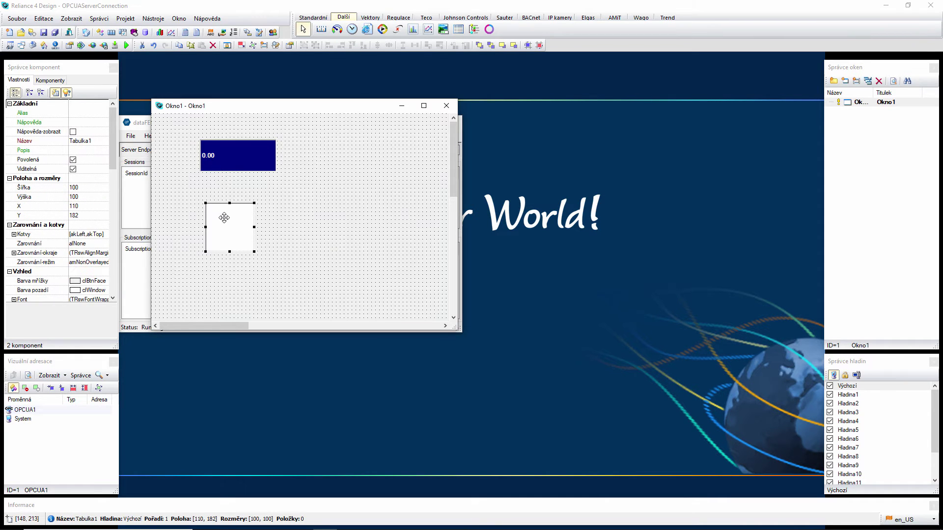
{"action": "left_click_drag", "start_coordinate": [225, 218], "coordinate": [219, 212]}
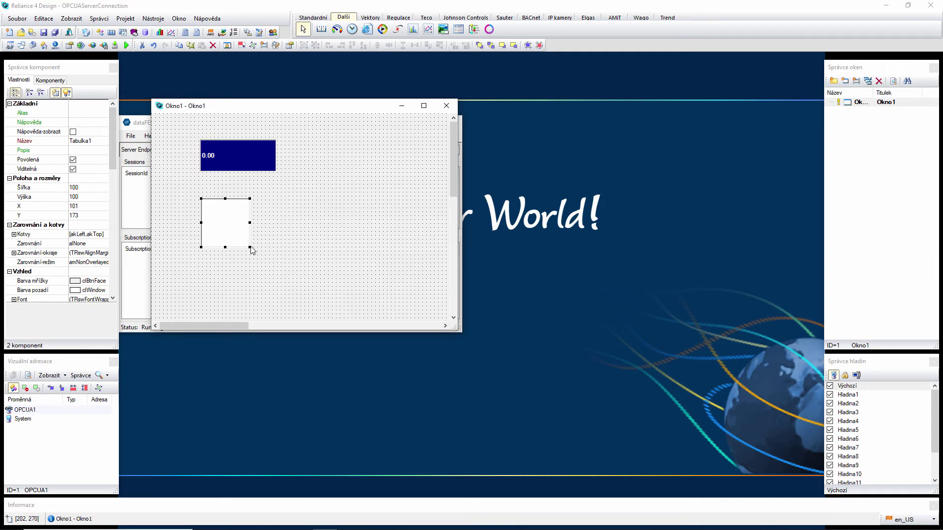
{"action": "left_click_drag", "start_coordinate": [251, 250], "coordinate": [268, 271]}
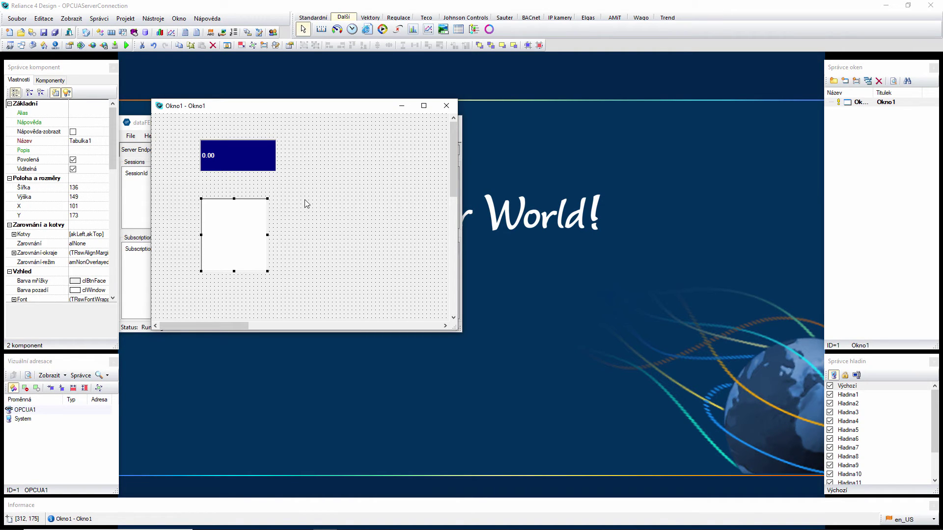
Link the display component to the scalar variable OPCUA1/UInt16Value1 from Grupa1.
{"action": "left_click", "coordinate": [234, 157]}
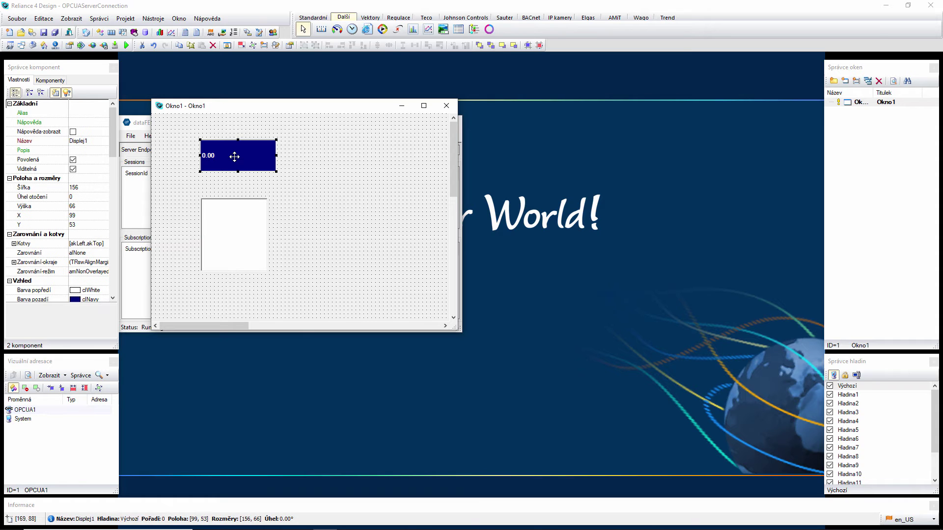
{"action": "double_click", "coordinate": [234, 157]}
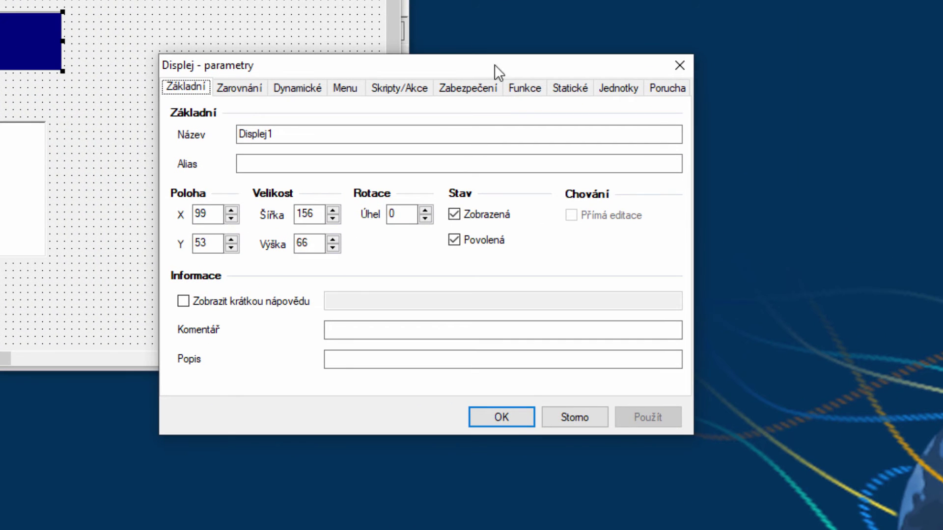
{"action": "left_click", "coordinate": [524, 89]}
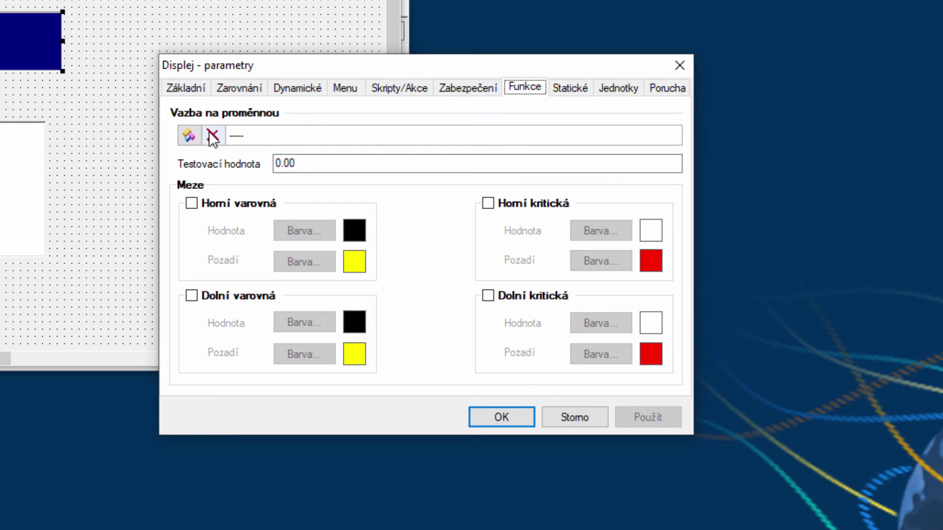
{"action": "left_click", "coordinate": [188, 131]}
{"action": "double_click", "coordinate": [335, 90]}
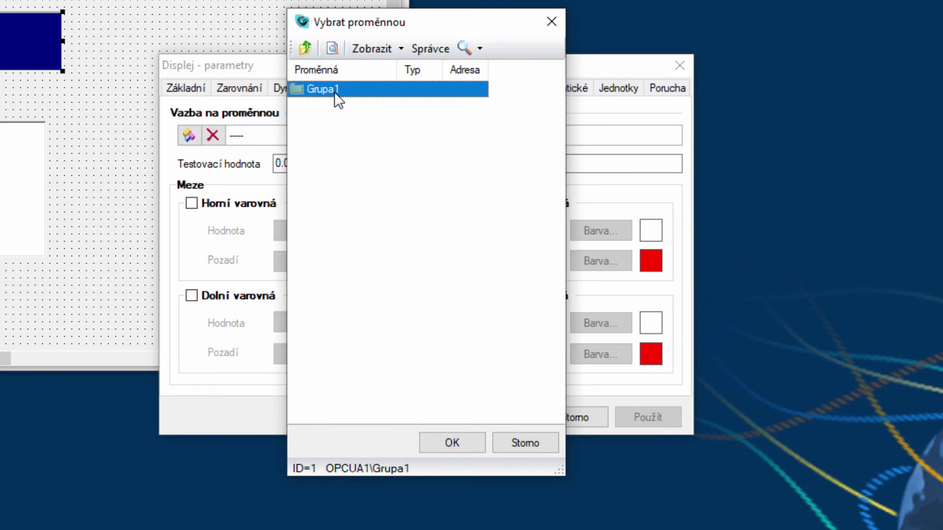
{"action": "double_click", "coordinate": [334, 92]}
{"action": "double_click", "coordinate": [334, 91]}
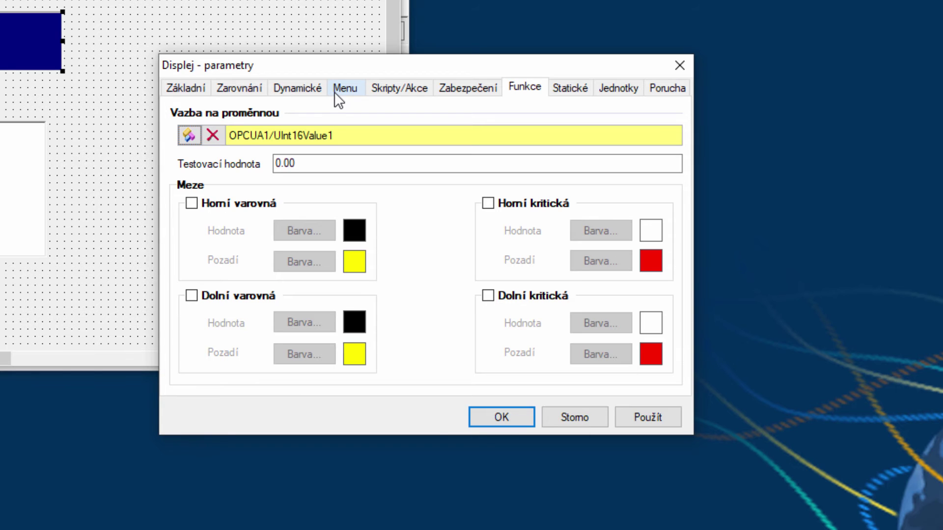
Set the display's value font size to 12 and apply the display's parameters.
{"action": "left_click", "coordinate": [572, 88]}
{"action": "left_click", "coordinate": [401, 180]}
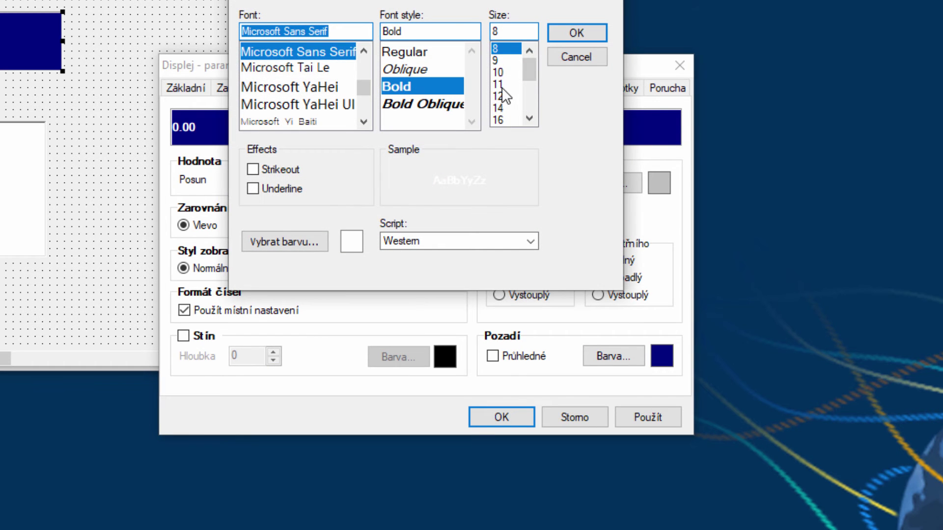
{"action": "left_click", "coordinate": [501, 96]}
{"action": "left_click", "coordinate": [575, 33]}
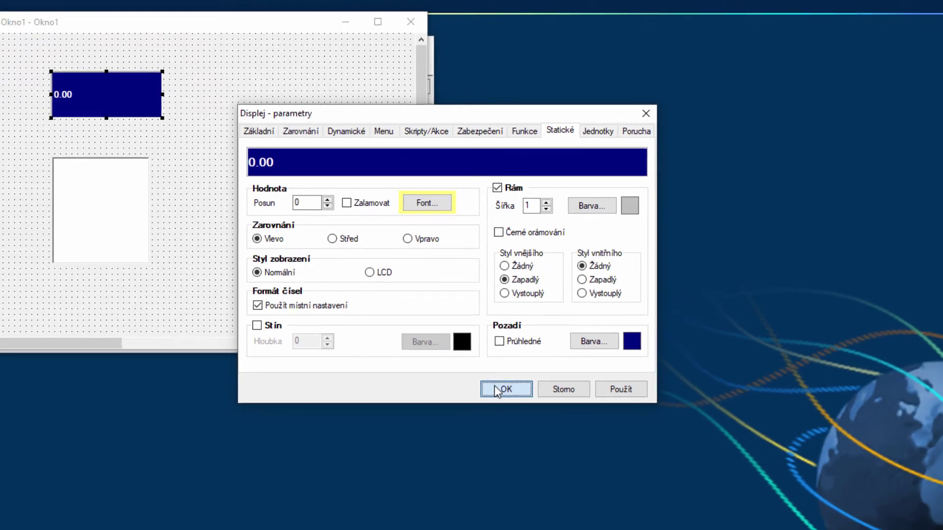
{"action": "left_click", "coordinate": [498, 417]}
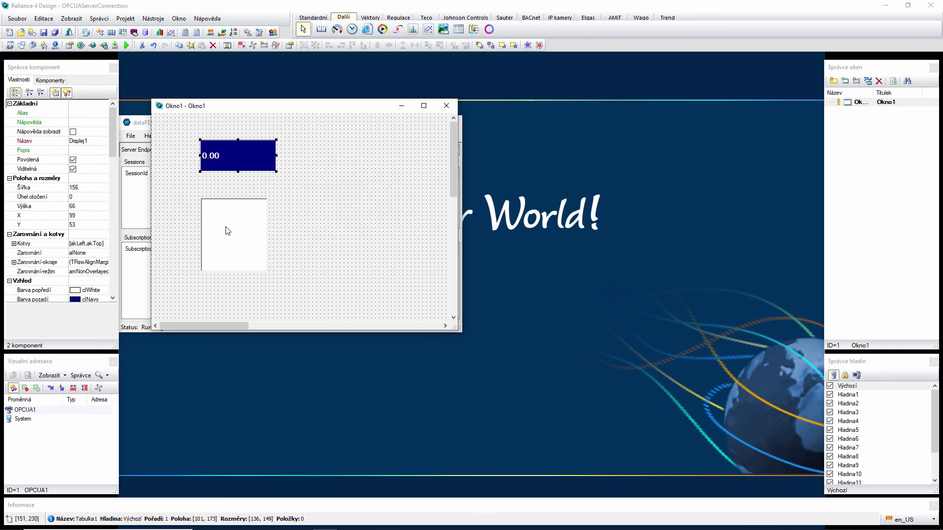
Add a column to the table and link it to the array variable OPCUA1/UInt16Value from Grupa1.
{"action": "double_click", "coordinate": [227, 231]}
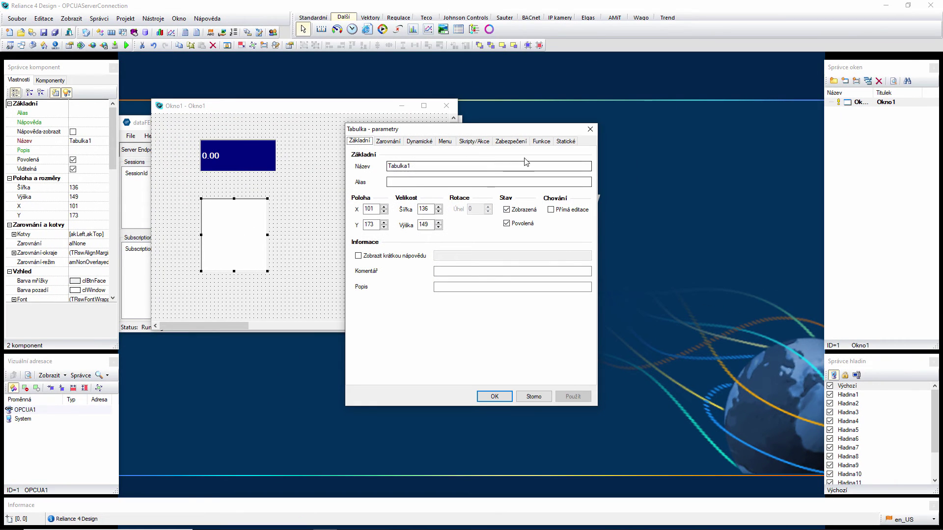
{"action": "left_click", "coordinate": [541, 141]}
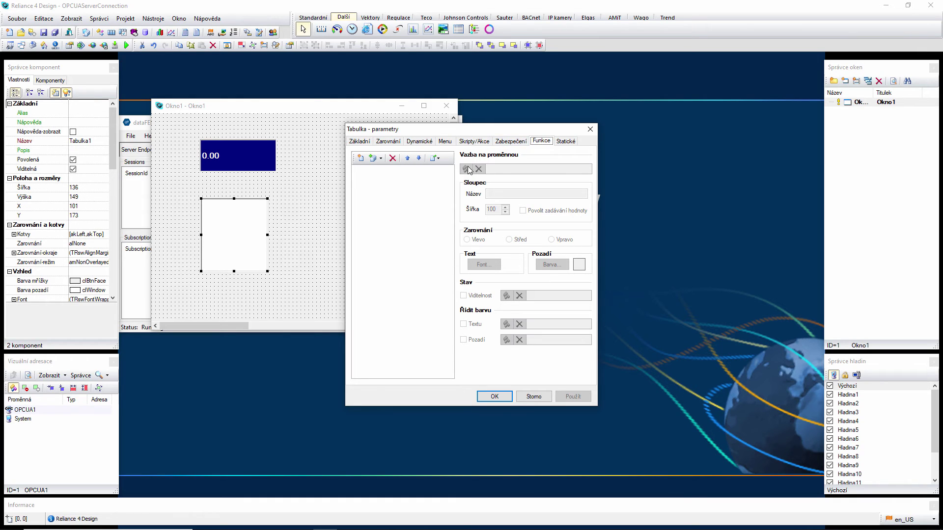
{"action": "left_click", "coordinate": [360, 157]}
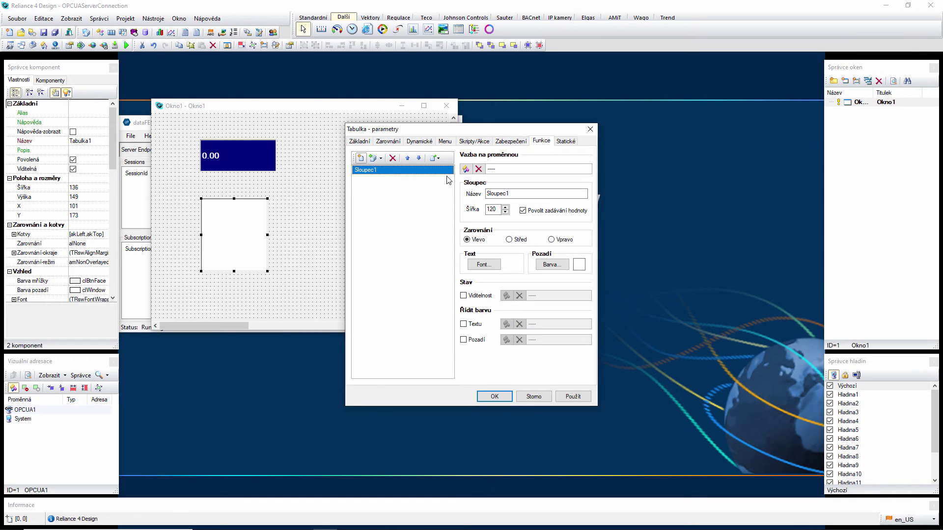
{"action": "left_click", "coordinate": [466, 169]}
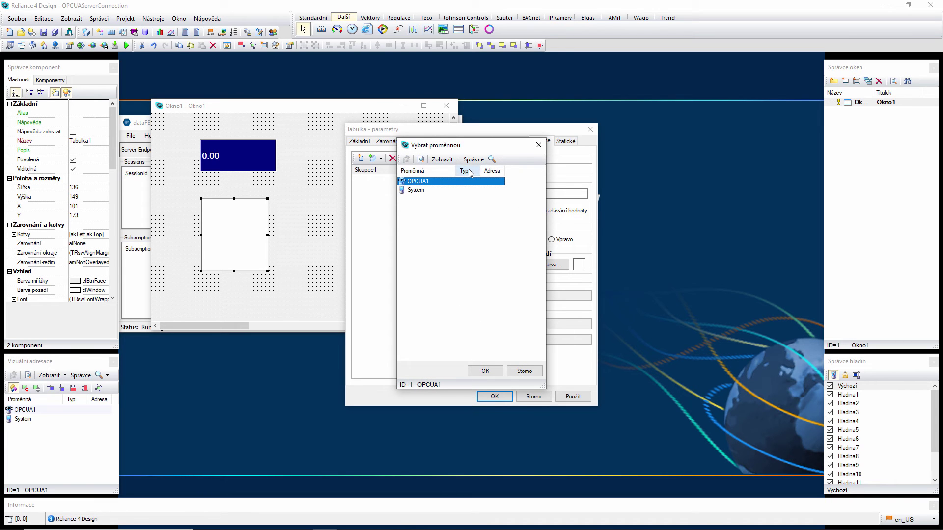
{"action": "double_click", "coordinate": [426, 183]}
{"action": "double_click", "coordinate": [420, 182]}
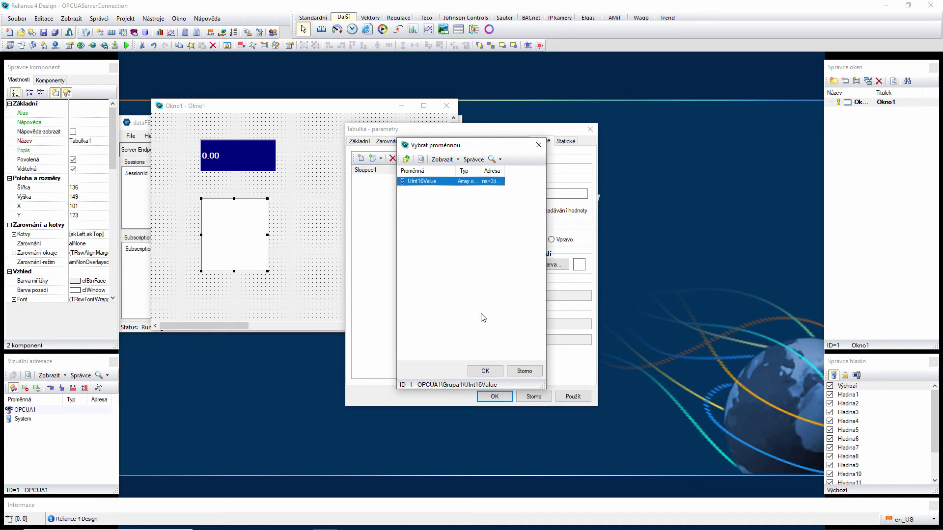
{"action": "left_click", "coordinate": [485, 371]}
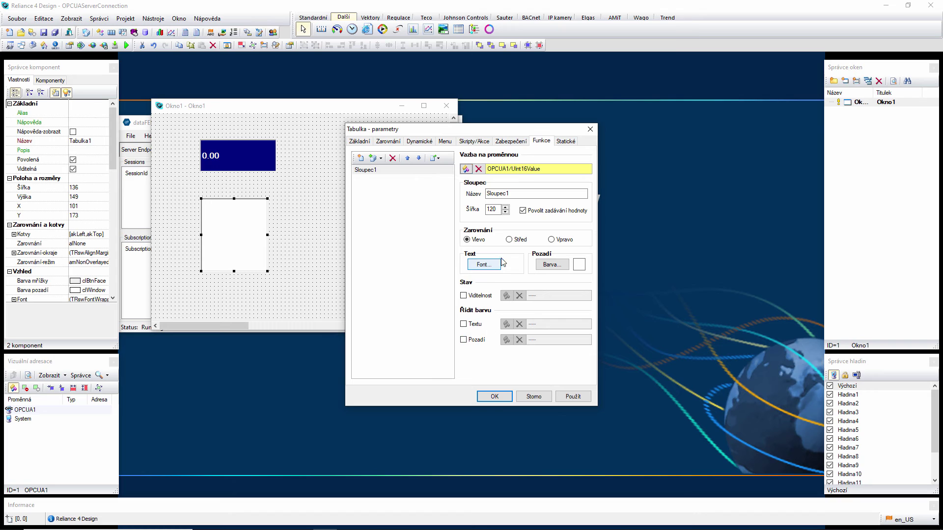
Set the text font size of the table's column to 12 and apply the table's parameters.
{"action": "left_click", "coordinate": [484, 264]}
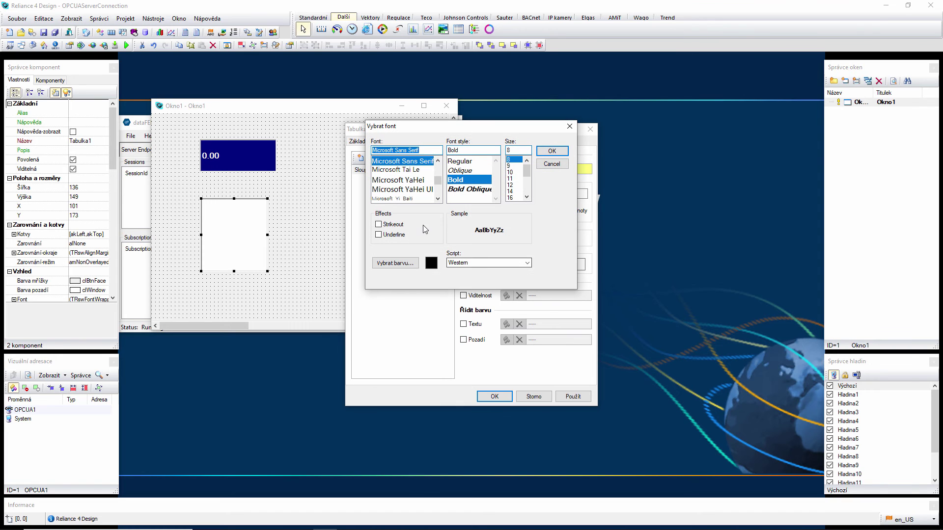
{"action": "left_click", "coordinate": [511, 185]}
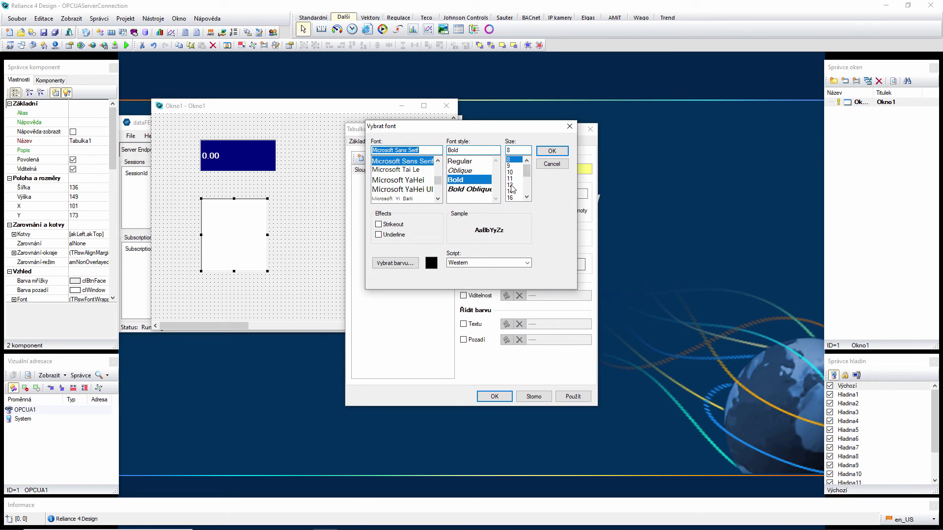
{"action": "left_click", "coordinate": [552, 151]}
{"action": "left_click", "coordinate": [493, 396]}
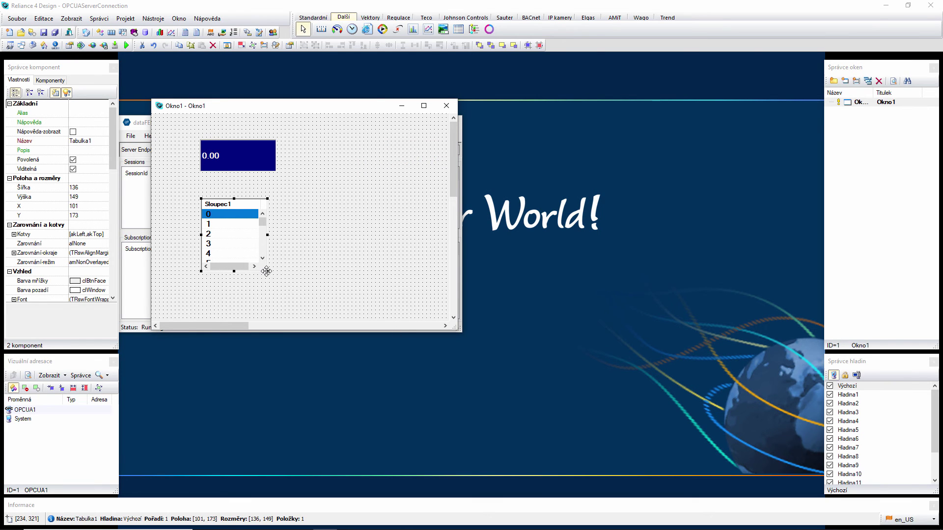
Enlarge the Okno1 window slightly and stretch the table downward to about 136 × 259 pixels.
{"action": "left_click_drag", "start_coordinate": [267, 271], "coordinate": [267, 317]}
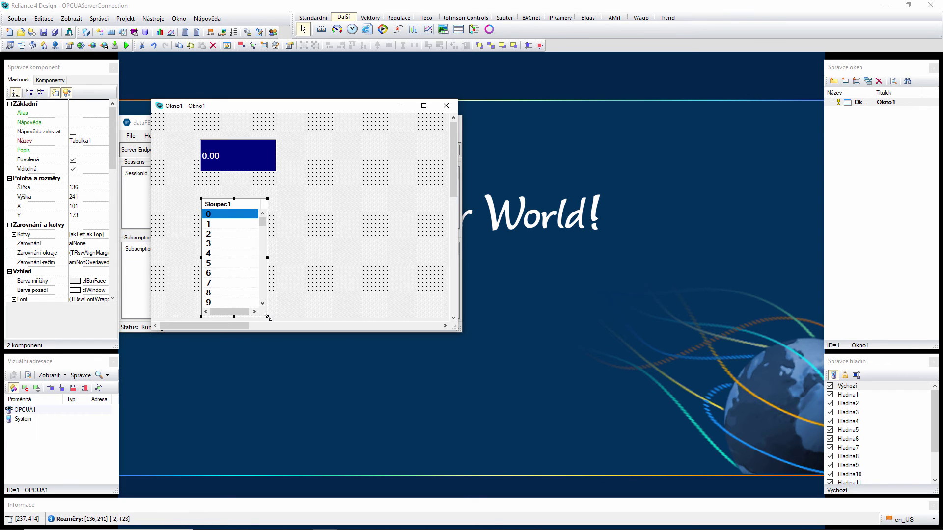
{"action": "left_click_drag", "start_coordinate": [457, 332], "coordinate": [467, 361]}
{"action": "left_click_drag", "start_coordinate": [268, 316], "coordinate": [268, 326]}
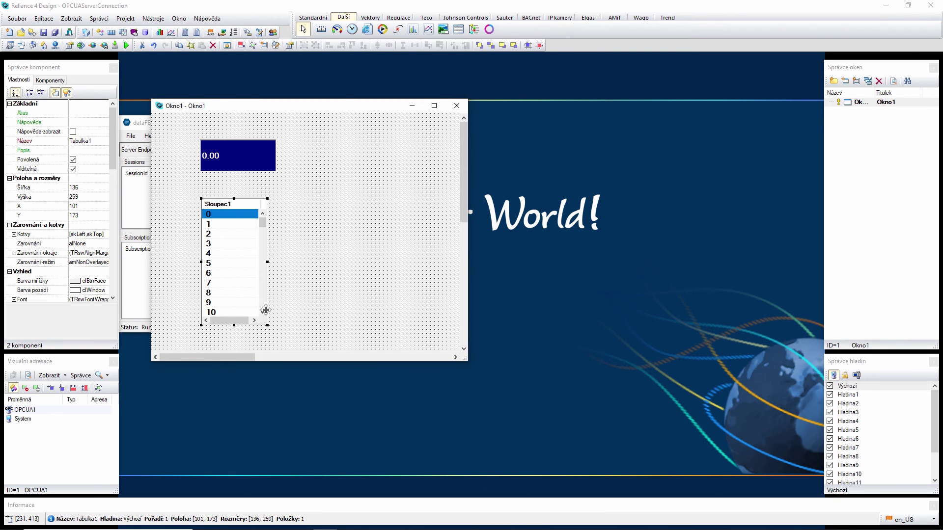